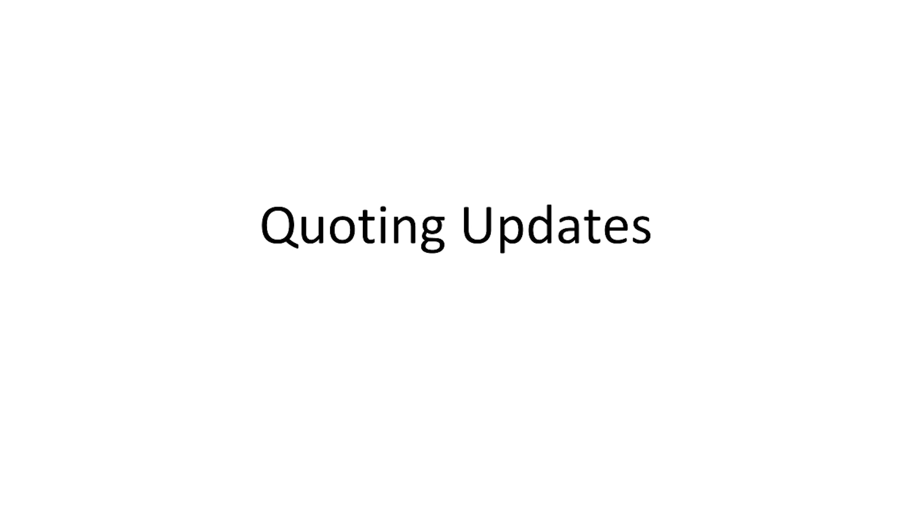
{"action": "key", "text": "Right"}
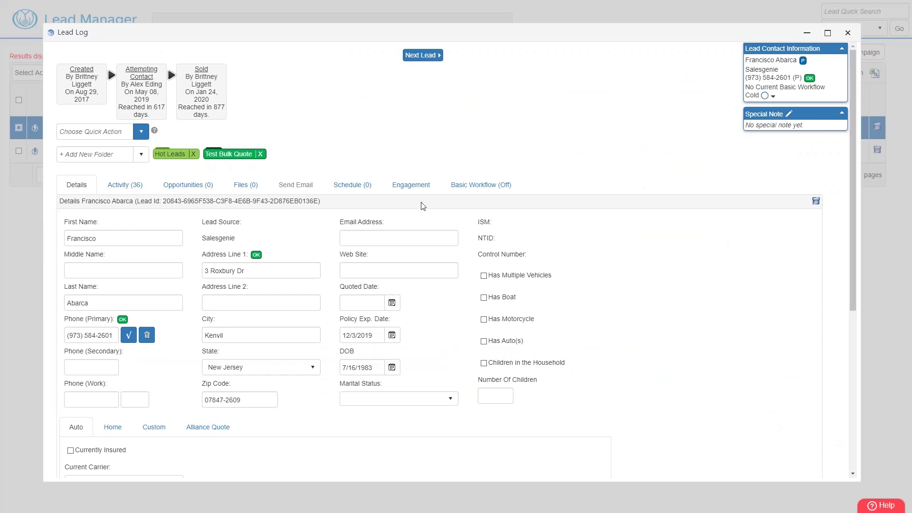
Step: Review the lead's Alliance Quote details, the Auto fields, and the help on which fields an auto quote requires
{"action": "scroll", "coordinate": [422, 206], "scroll_direction": "down", "scroll_amount": 5}
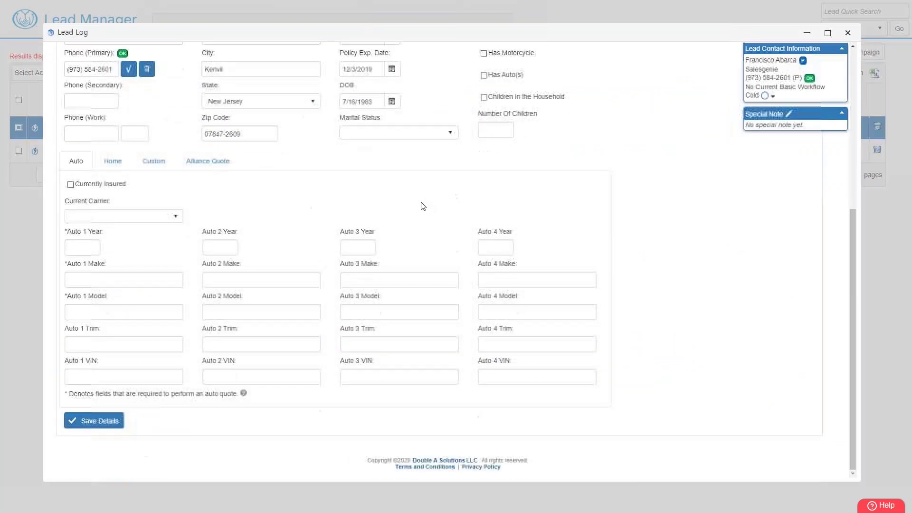
{"action": "left_click", "coordinate": [219, 164]}
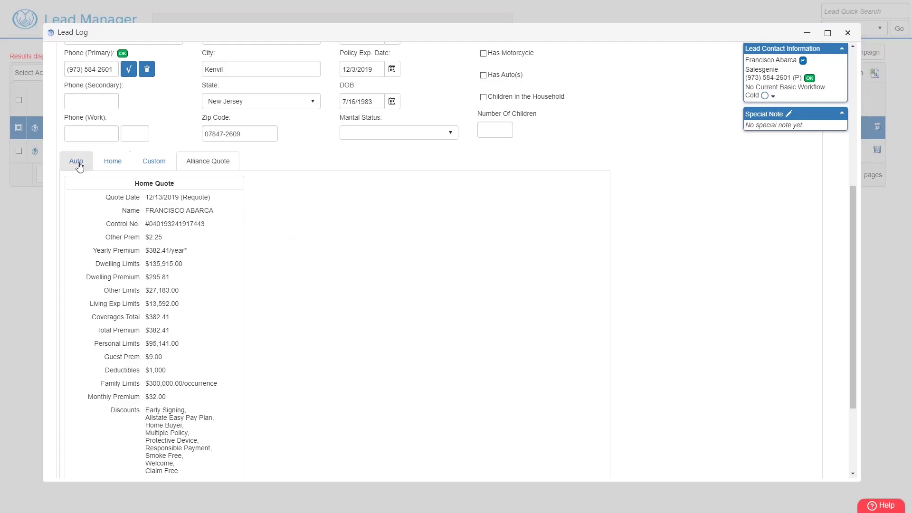
{"action": "left_click", "coordinate": [79, 167]}
{"action": "scroll", "coordinate": [248, 268], "scroll_direction": "up", "scroll_amount": 1}
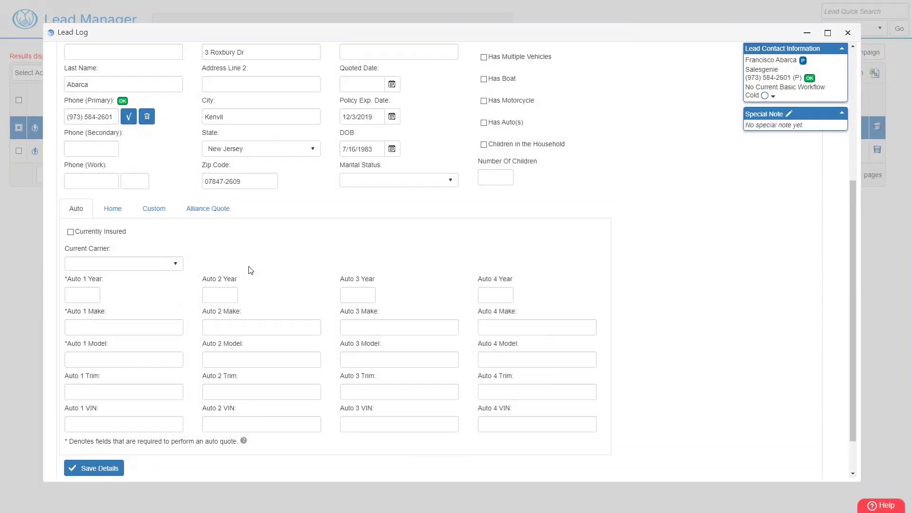
{"action": "scroll", "coordinate": [250, 270], "scroll_direction": "down", "scroll_amount": 1}
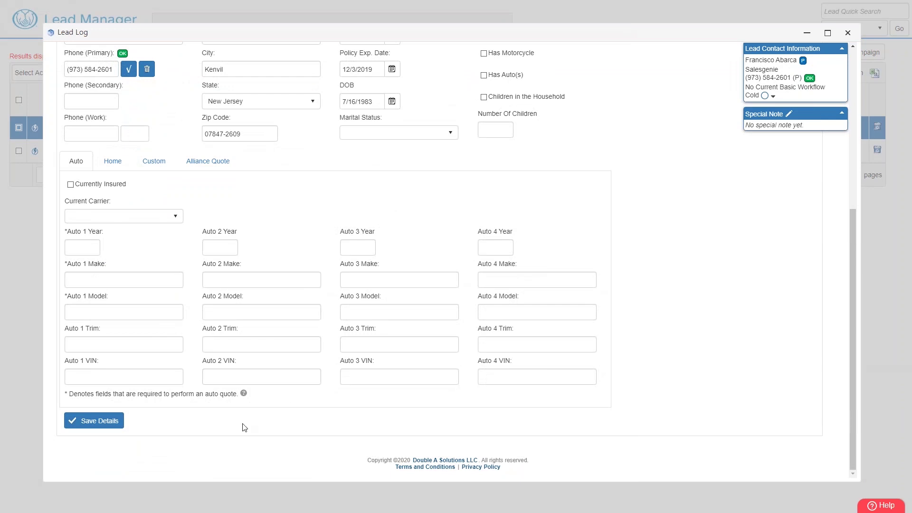
{"action": "mouse_move", "coordinate": [244, 395]}
{"action": "scroll", "coordinate": [450, 422], "scroll_direction": "up", "scroll_amount": 5}
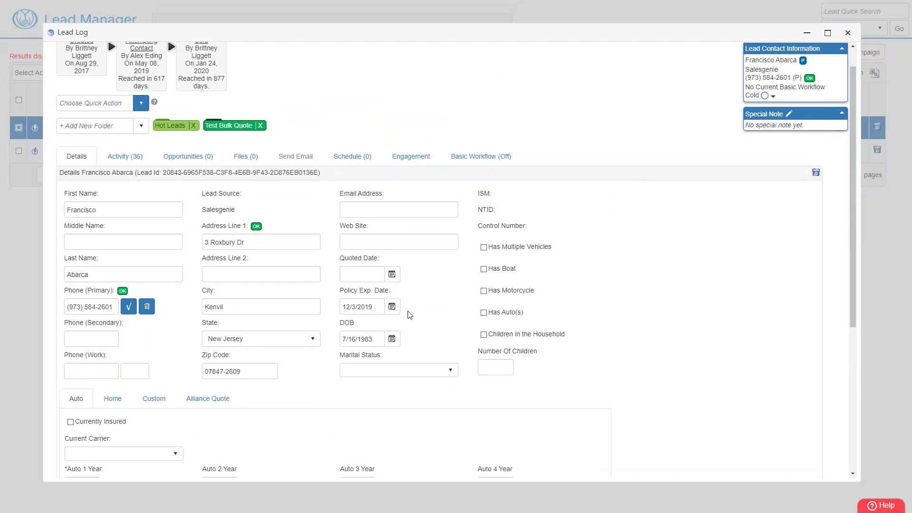
{"action": "scroll", "coordinate": [410, 315], "scroll_direction": "up", "scroll_amount": 1}
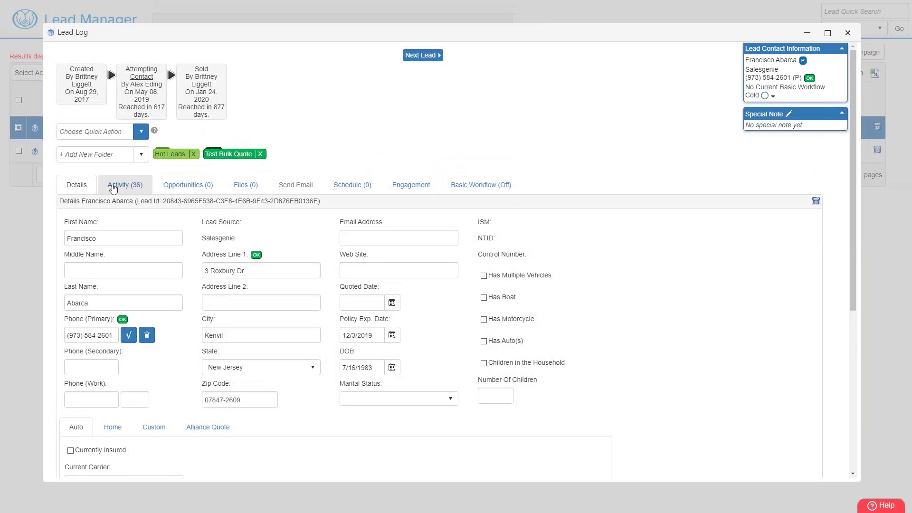
Step: Log a Call Out activity with the result X-Date Follow Up on the lead and save it
{"action": "left_click", "coordinate": [113, 188]}
{"action": "left_click", "coordinate": [133, 246]}
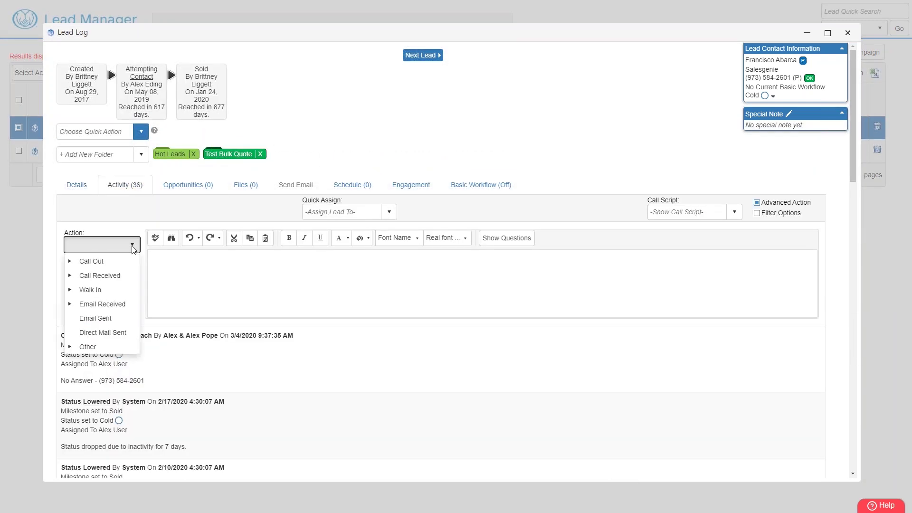
{"action": "left_click", "coordinate": [79, 263]}
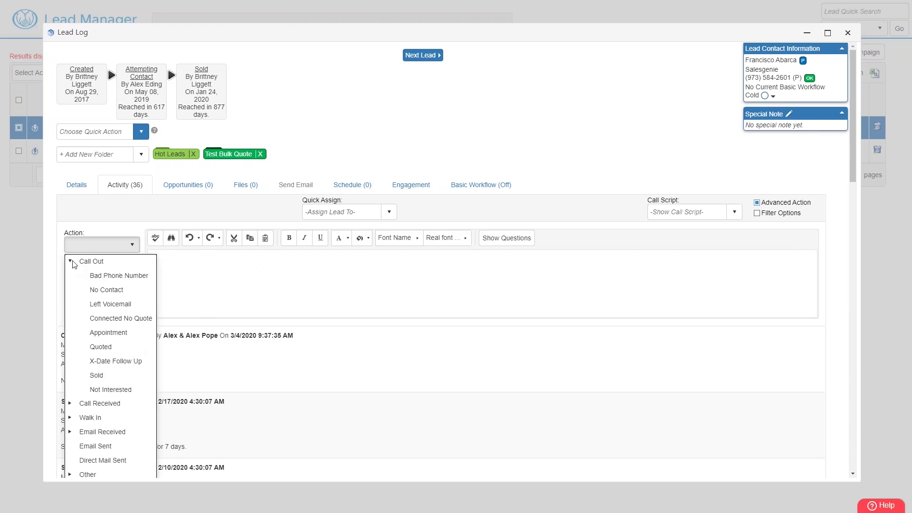
{"action": "left_click", "coordinate": [124, 362]}
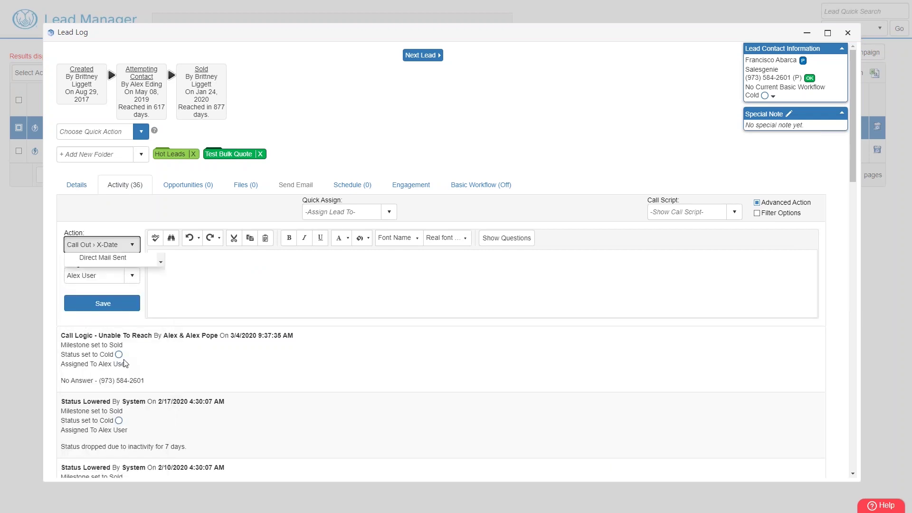
{"action": "left_click", "coordinate": [116, 307]}
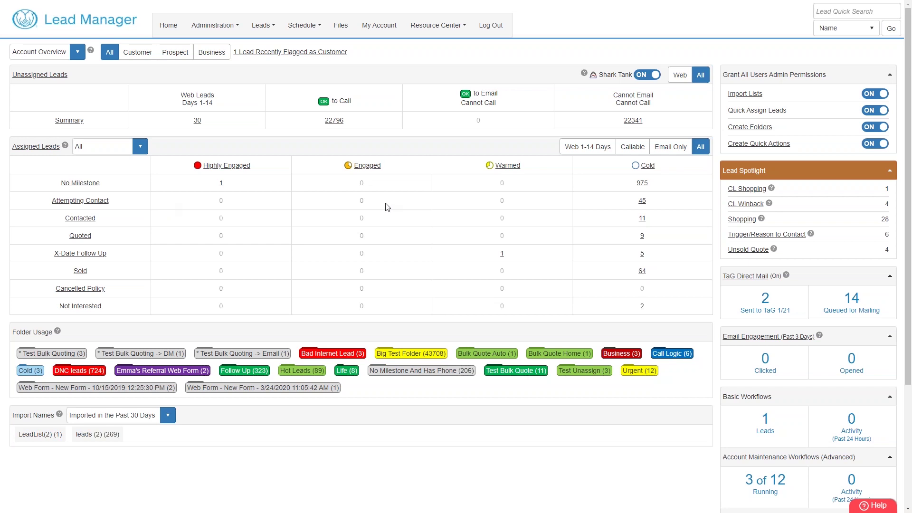
Step: Open the TaG Direct Mail settings and preview the sample Home and Auto quote letters for bulk quoting
{"action": "left_click", "coordinate": [211, 28]}
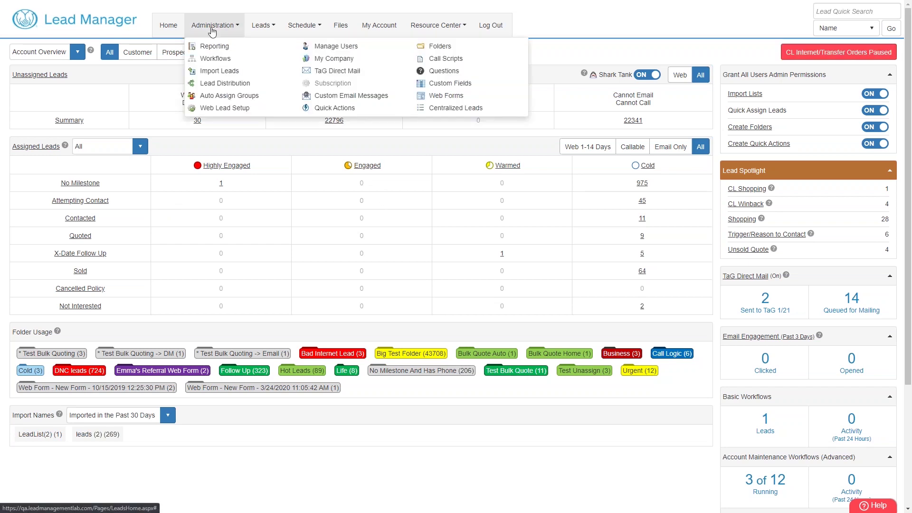
{"action": "left_click", "coordinate": [341, 72]}
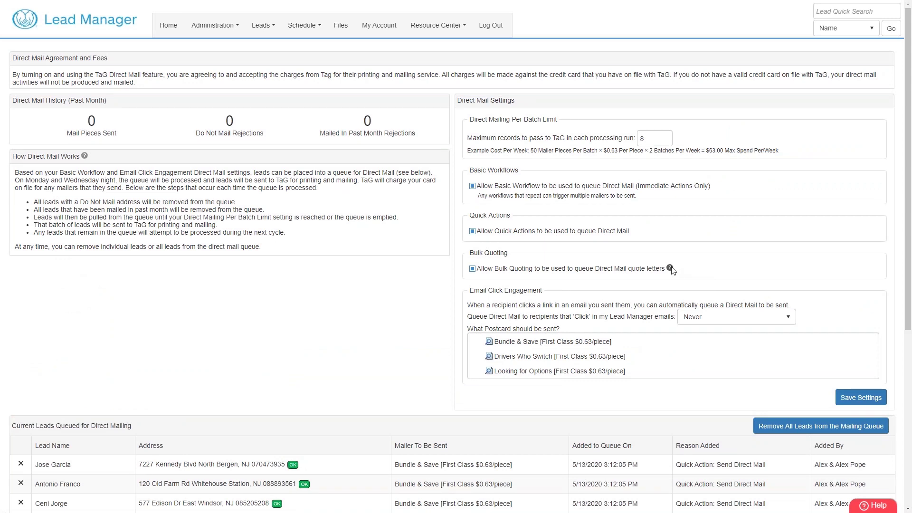
{"action": "mouse_move", "coordinate": [671, 268]}
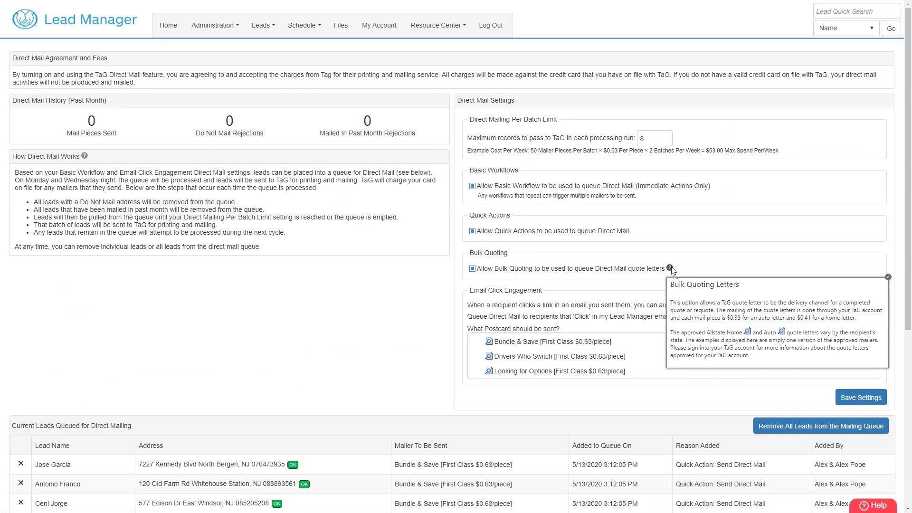
{"action": "left_click", "coordinate": [747, 332]}
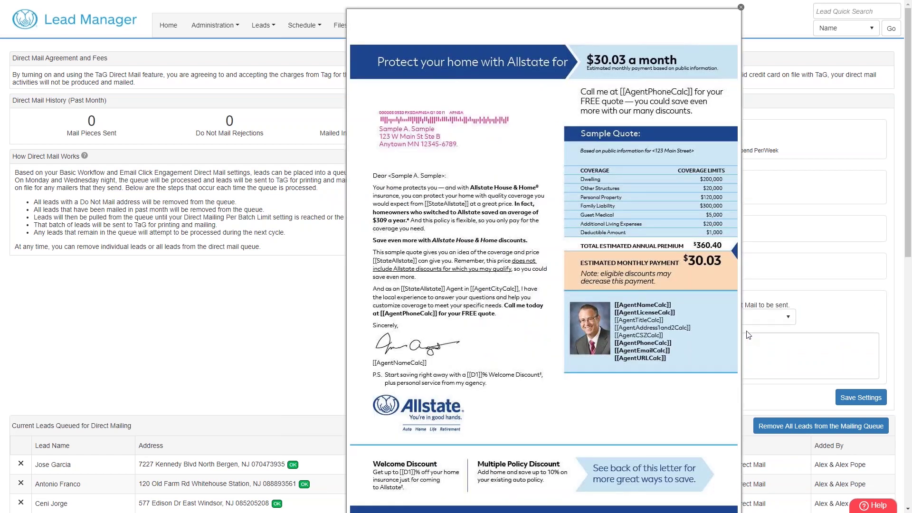
{"action": "left_click", "coordinate": [741, 8]}
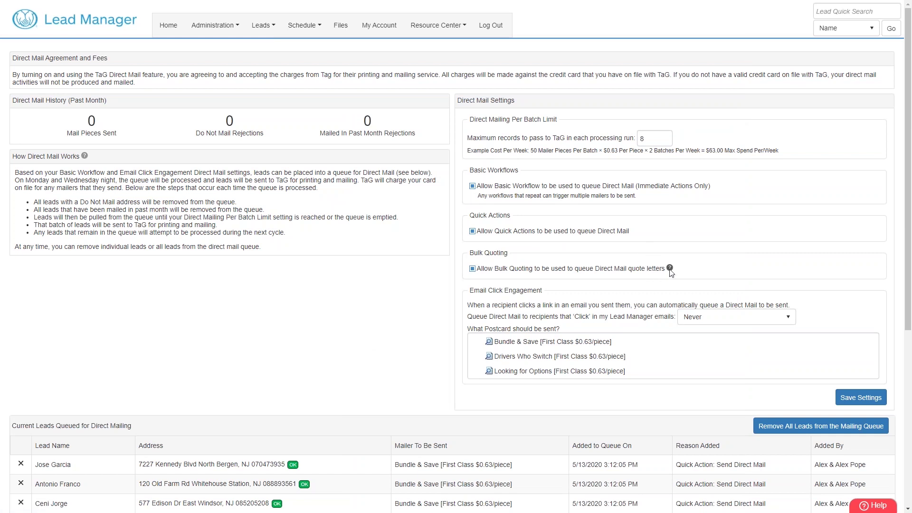
{"action": "mouse_move", "coordinate": [671, 272]}
{"action": "left_click", "coordinate": [786, 335]}
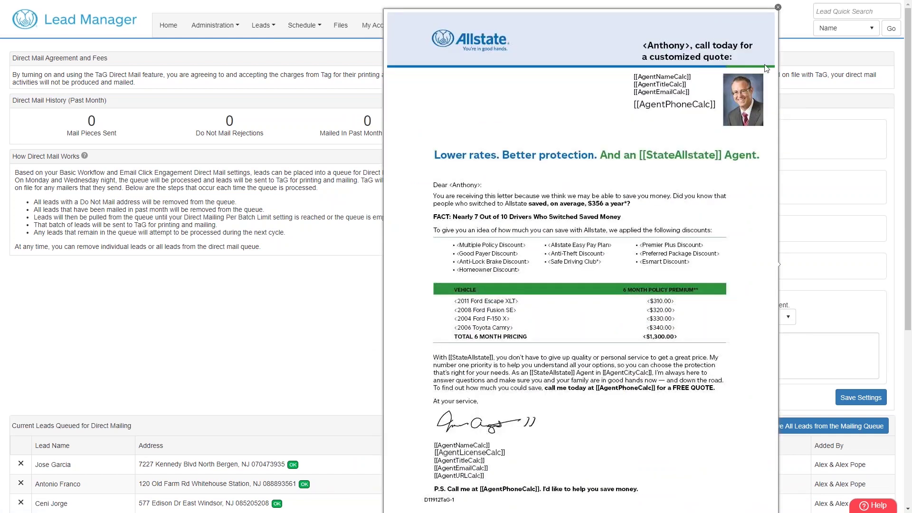
{"action": "left_click", "coordinate": [778, 7]}
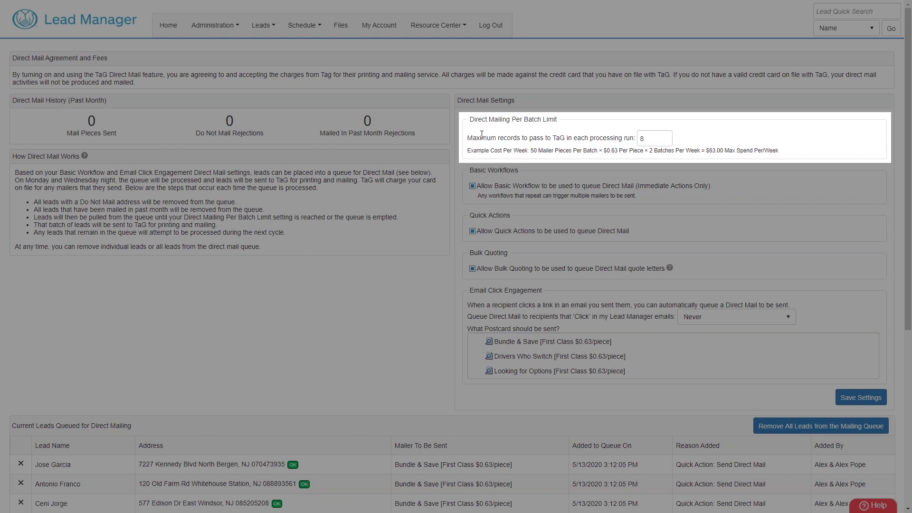
Step: Review the leads queued for direct mailing and the help on how direct mail works
{"action": "scroll", "coordinate": [440, 192], "scroll_direction": "down", "scroll_amount": 5}
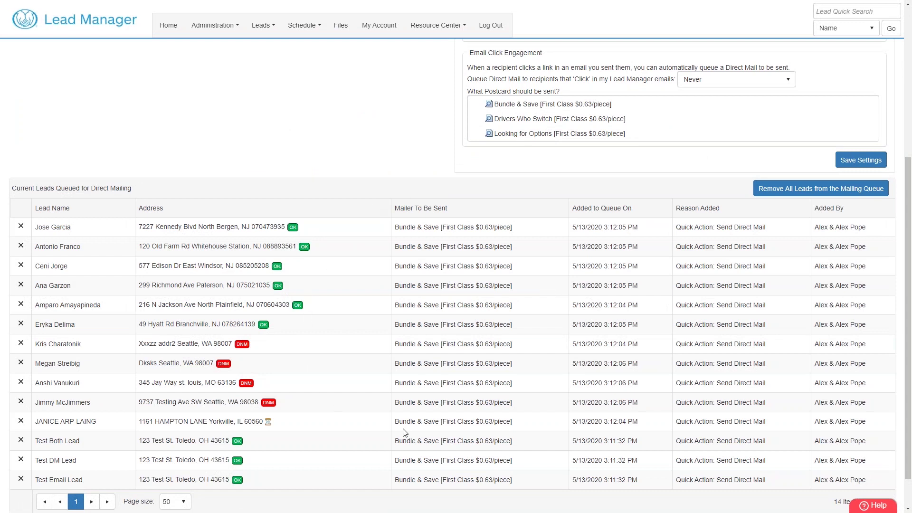
{"action": "scroll", "coordinate": [442, 180], "scroll_direction": "up", "scroll_amount": 5}
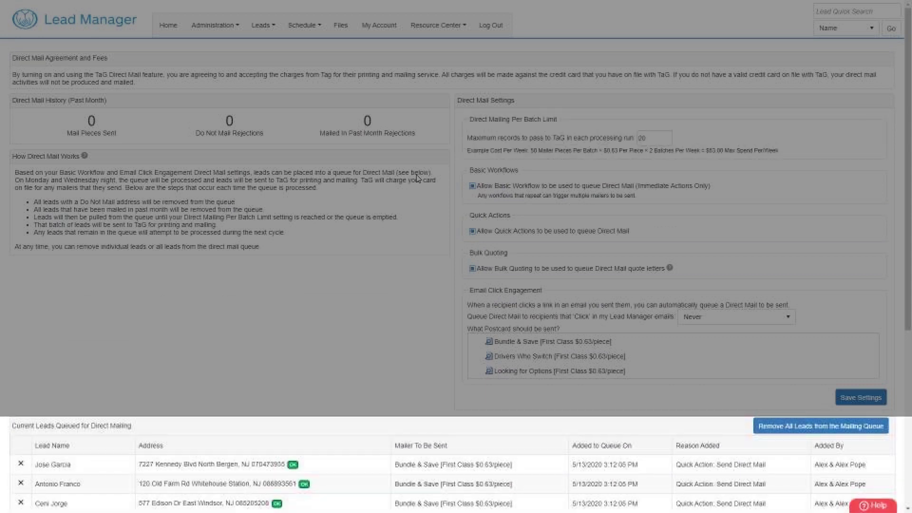
{"action": "scroll", "coordinate": [338, 408], "scroll_direction": "down", "scroll_amount": 5}
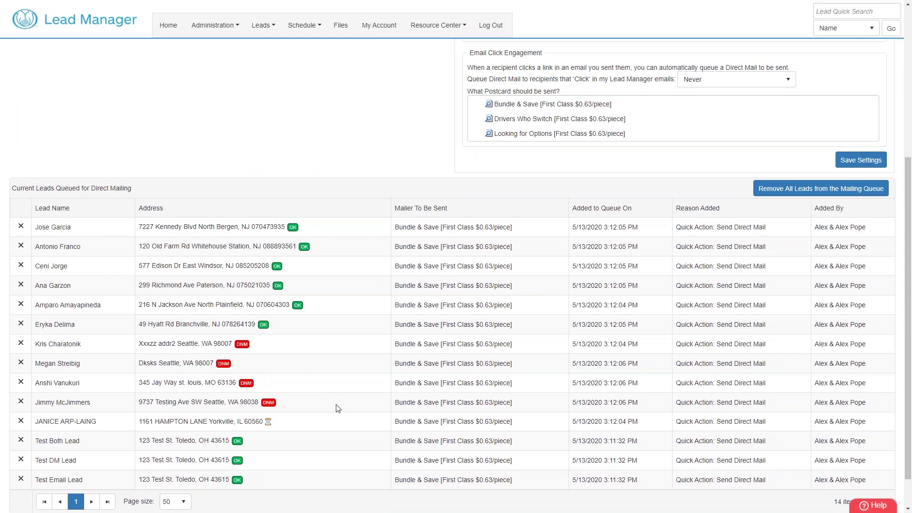
{"action": "scroll", "coordinate": [418, 178], "scroll_direction": "up", "scroll_amount": 5}
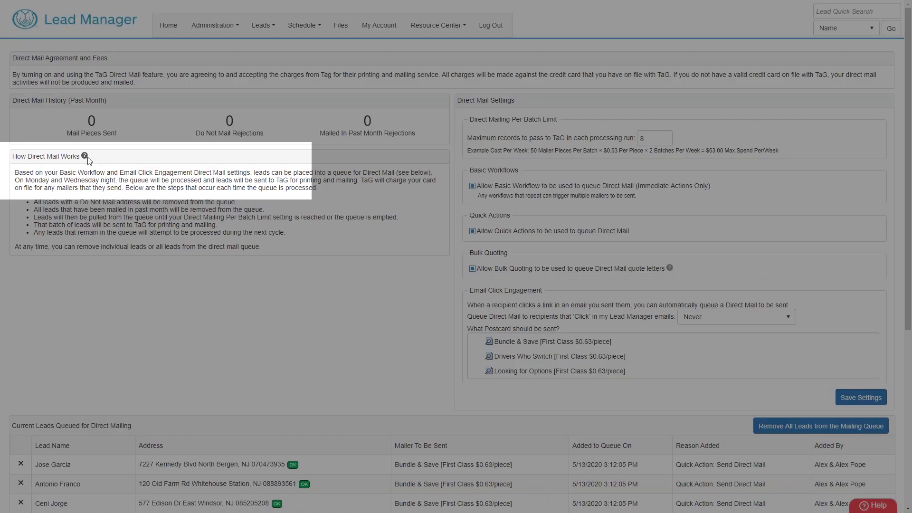
{"action": "left_click", "coordinate": [86, 157]}
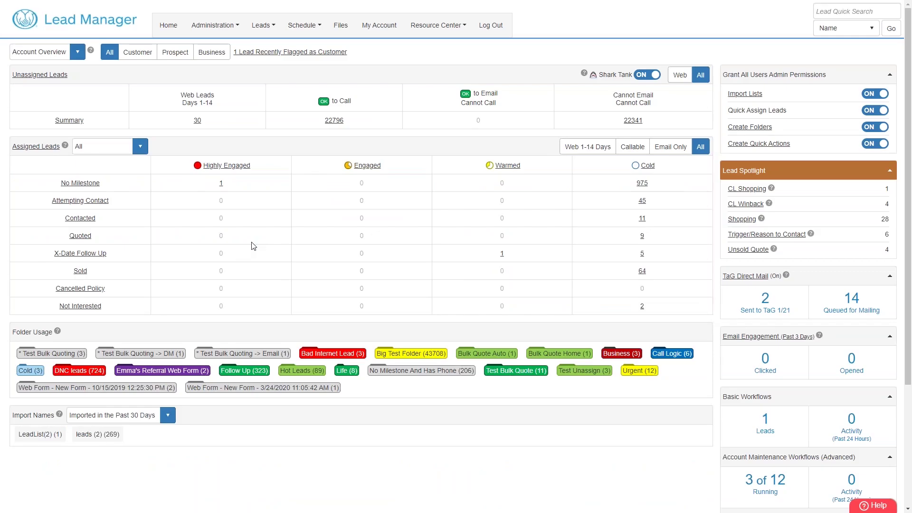
Step: Open the web lead configuration for LeadVantage Leads & Allstate Lead Marketplace and show the Live Quoting choices for Auto leads
{"action": "left_click", "coordinate": [214, 30]}
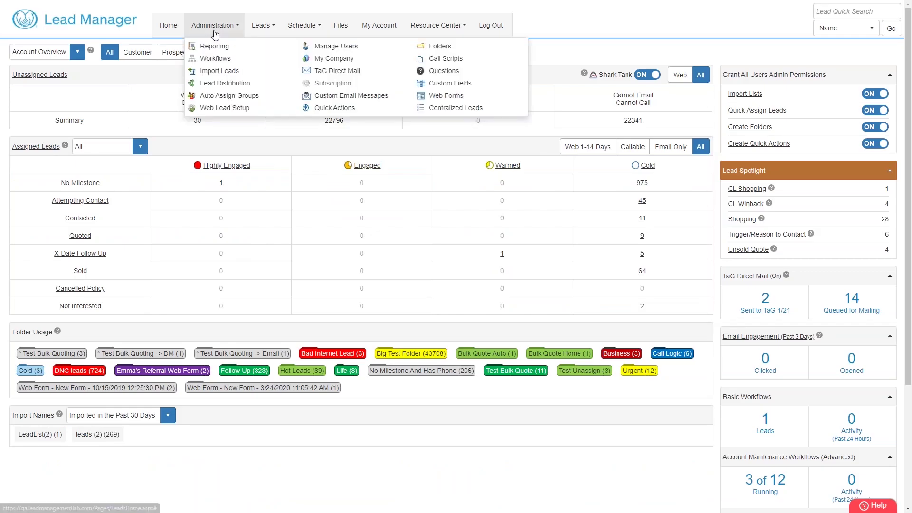
{"action": "left_click", "coordinate": [233, 108]}
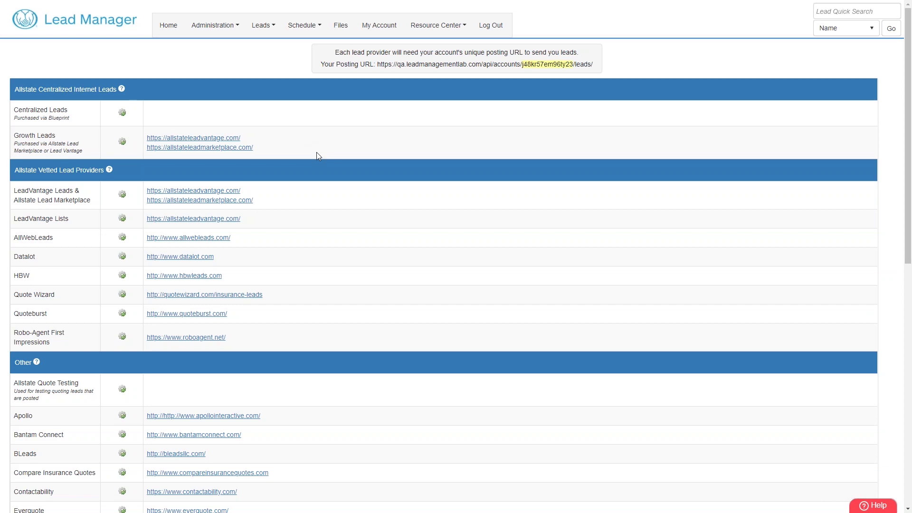
{"action": "left_click", "coordinate": [110, 170]}
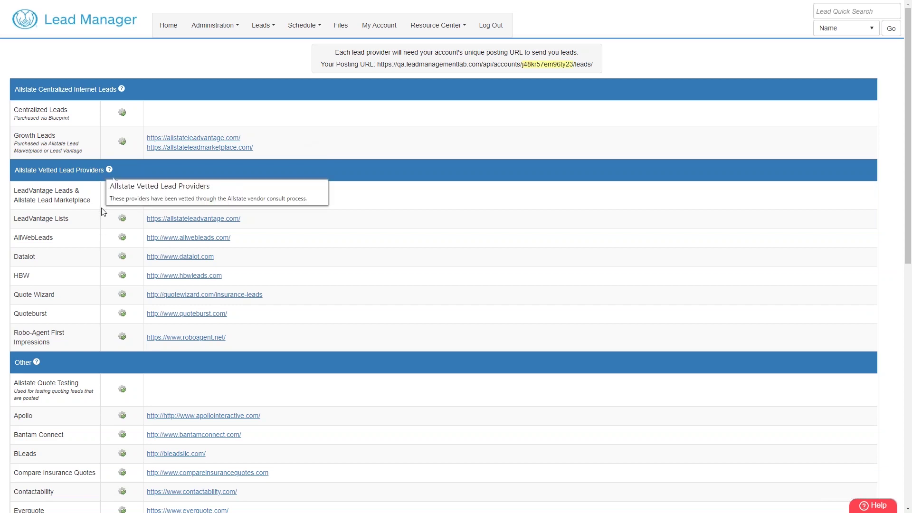
{"action": "left_click", "coordinate": [122, 195]}
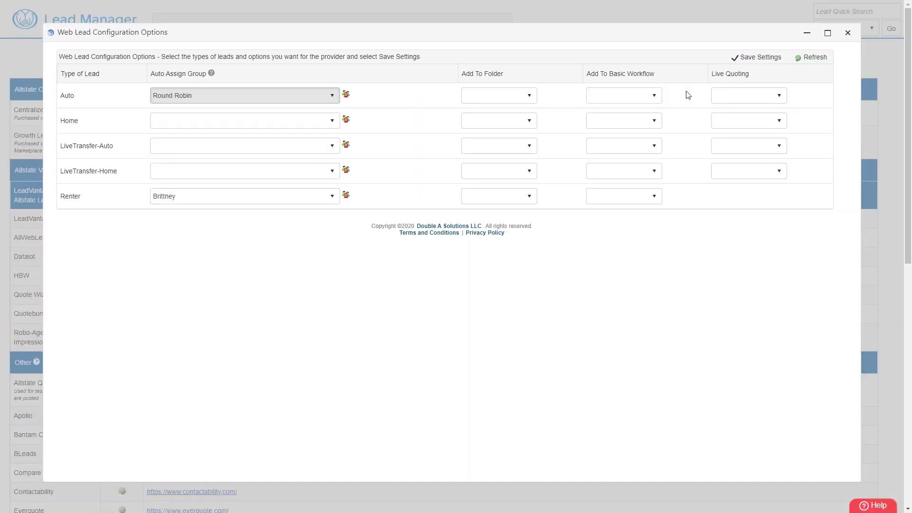
{"action": "left_click", "coordinate": [725, 91]}
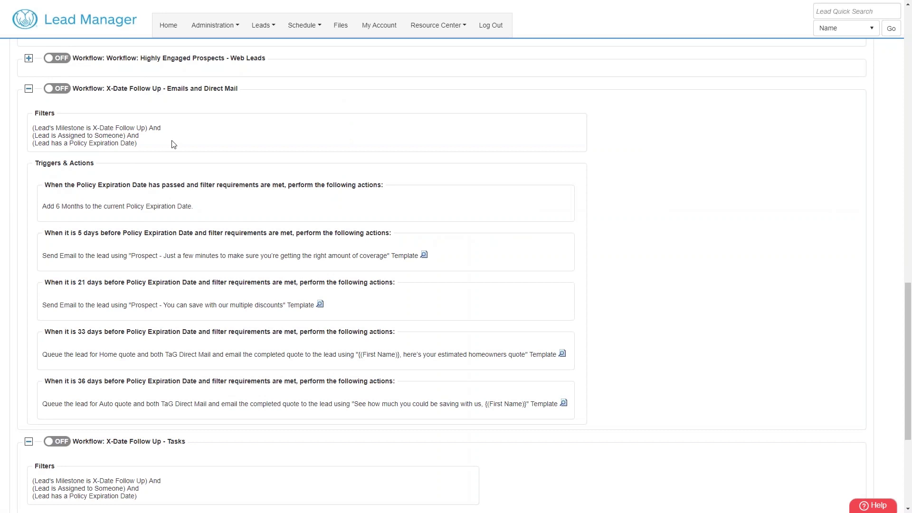
Step: Generate the Bulk Quoting report for all users and types with status Queued, covering quotes queued in the Past 30 Days
{"action": "left_click", "coordinate": [445, 29]}
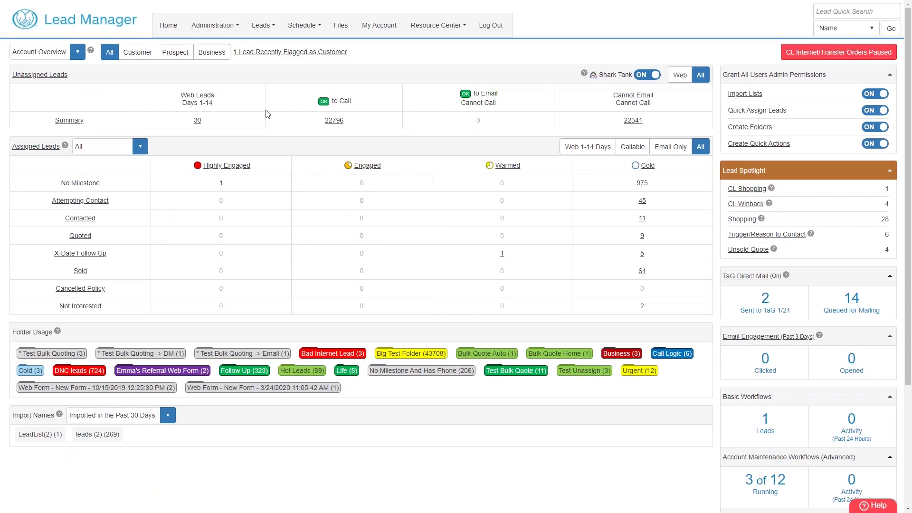
{"action": "left_click", "coordinate": [229, 28]}
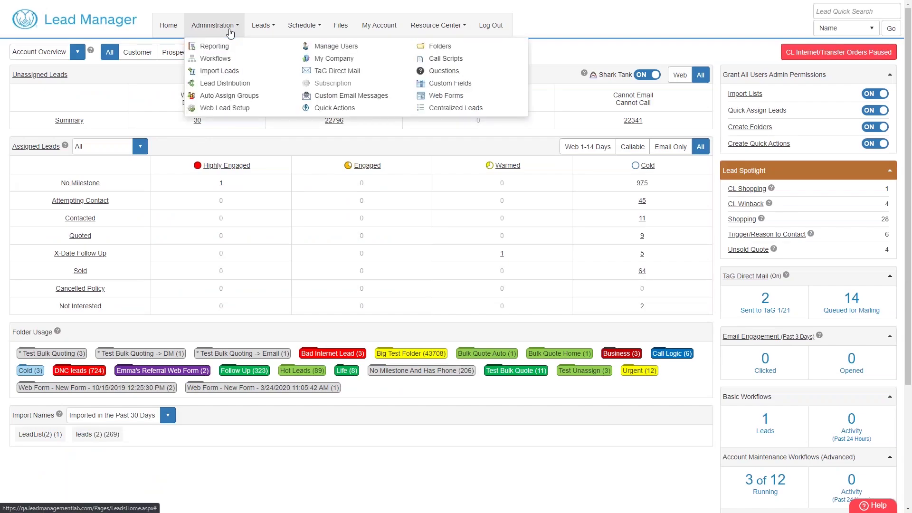
{"action": "left_click", "coordinate": [234, 47]}
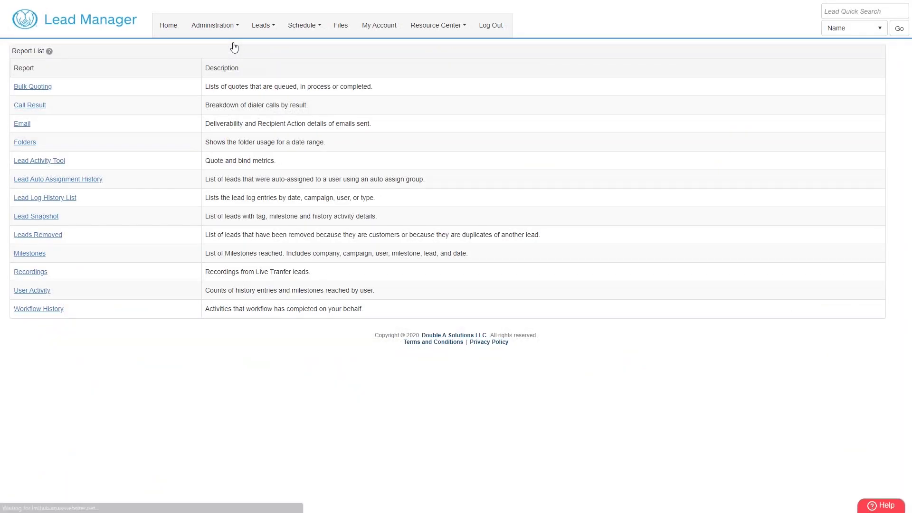
{"action": "left_click", "coordinate": [44, 90]}
{"action": "left_click", "coordinate": [89, 103]}
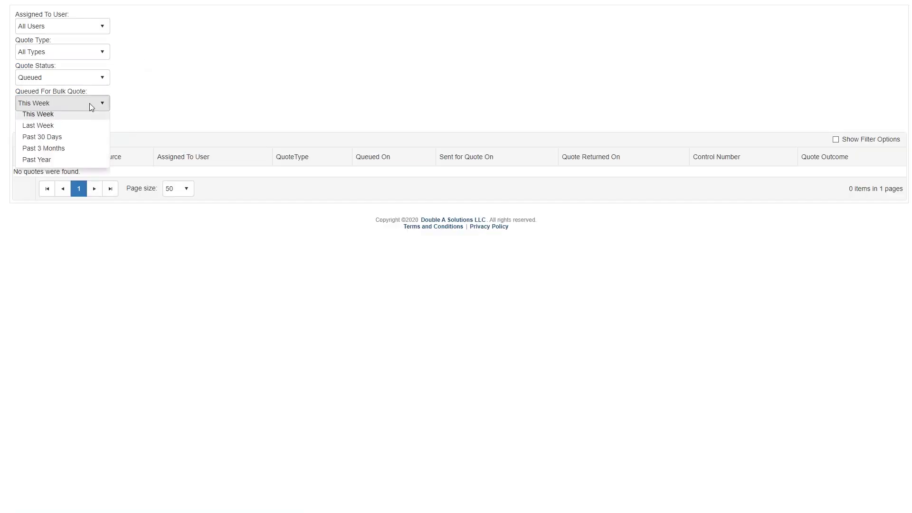
{"action": "left_click", "coordinate": [75, 168]}
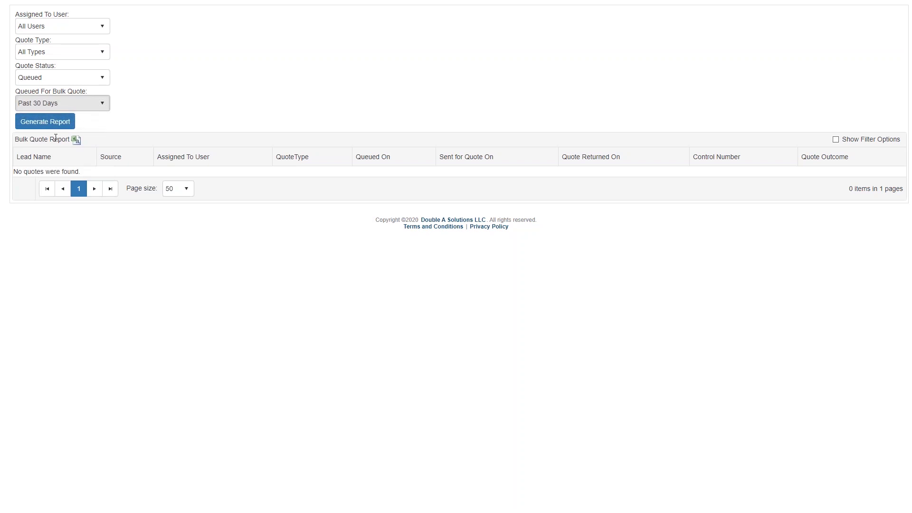
{"action": "left_click", "coordinate": [45, 121]}
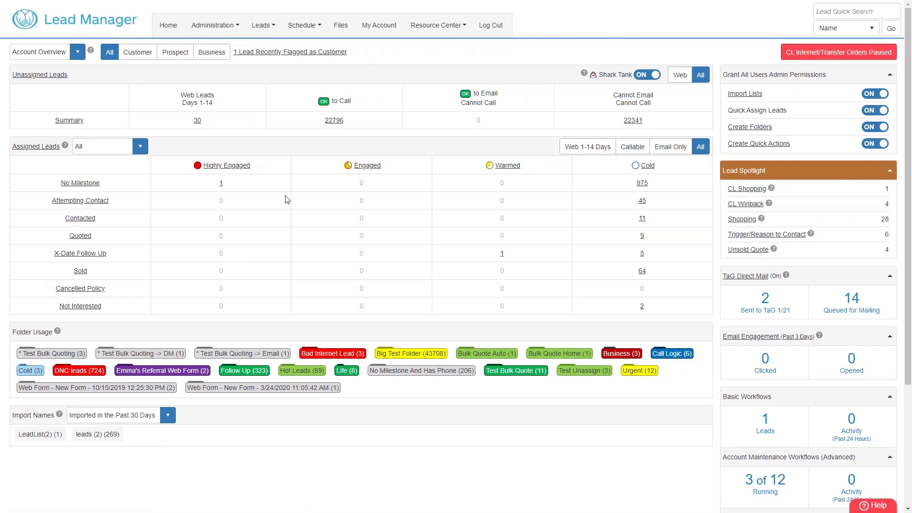
Step: Open the list of leads recently flagged as customers from the account overview
{"action": "left_click", "coordinate": [296, 53]}
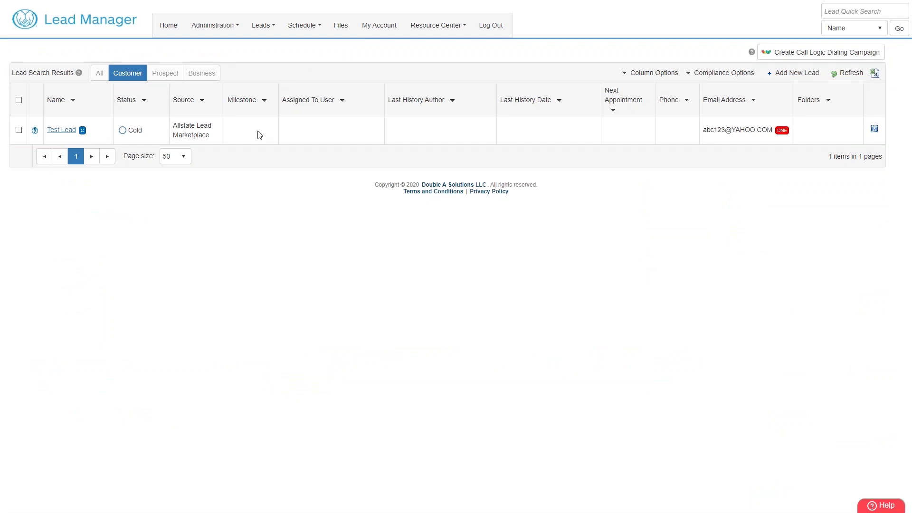
Step: Open the "Event Follow up" custom email message and insert a blank line before the sentence starting "When do you have a few minutes"
{"action": "mouse_move", "coordinate": [262, 27]}
{"action": "left_click", "coordinate": [316, 91]}
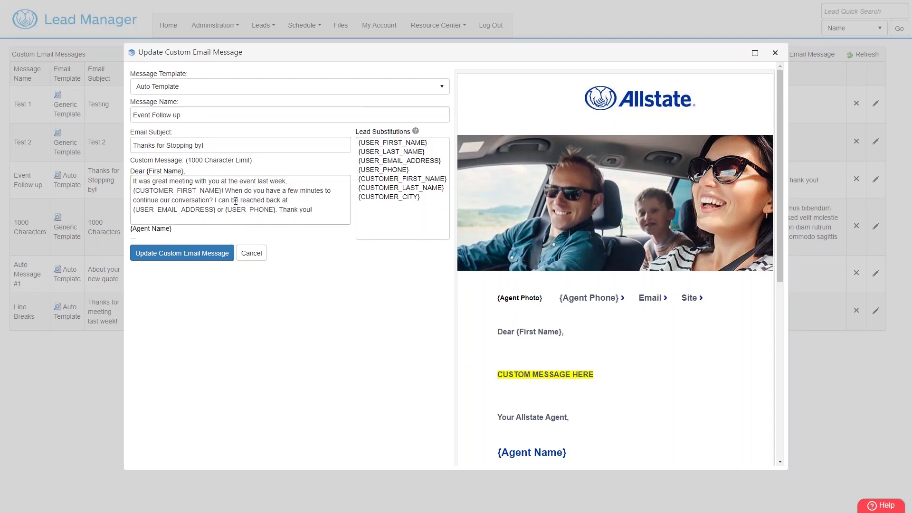
{"action": "left_click", "coordinate": [226, 194]}
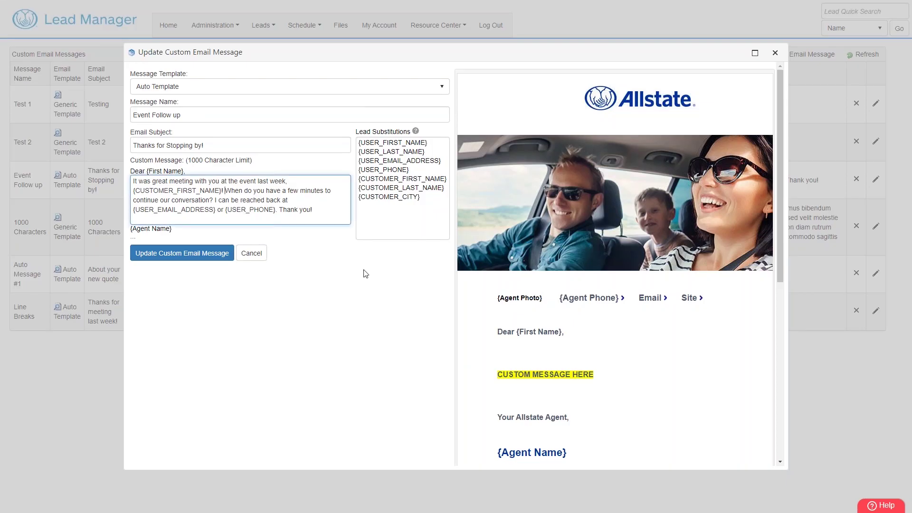
{"action": "key", "text": "Return"}
{"action": "key", "text": "Return"}
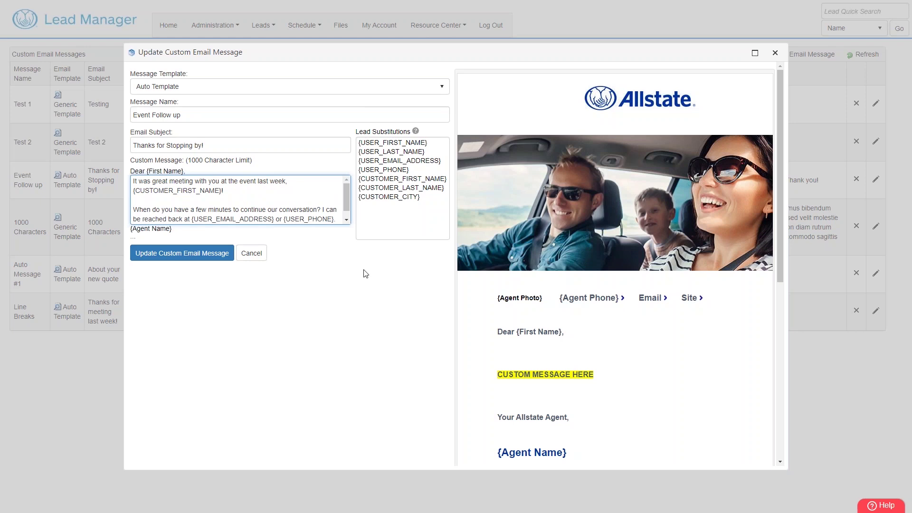
{"action": "left_click", "coordinate": [306, 256]}
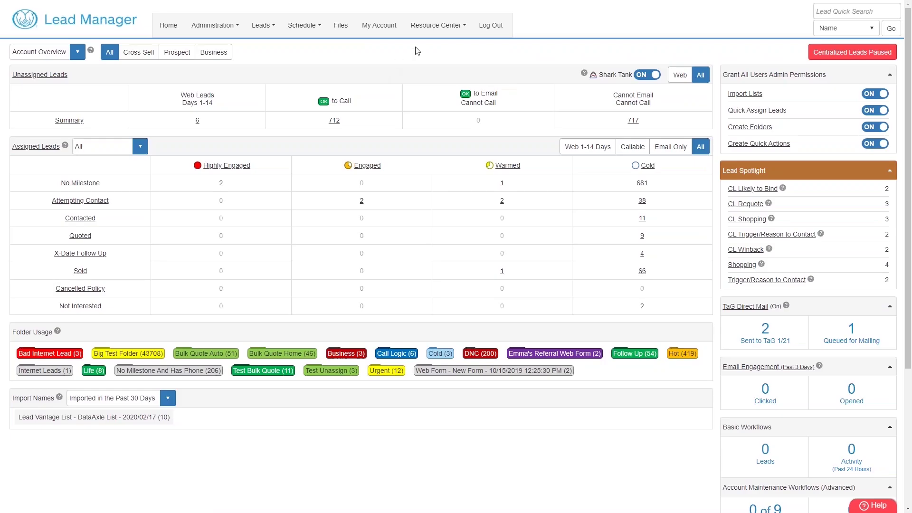
Step: Open the Resource Center site and show the list of Education topics
{"action": "left_click", "coordinate": [438, 36]}
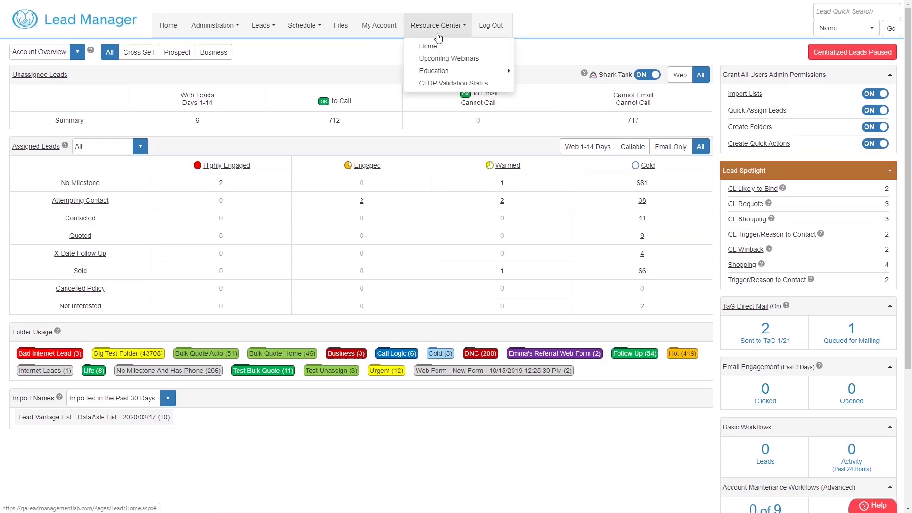
{"action": "mouse_move", "coordinate": [448, 71]}
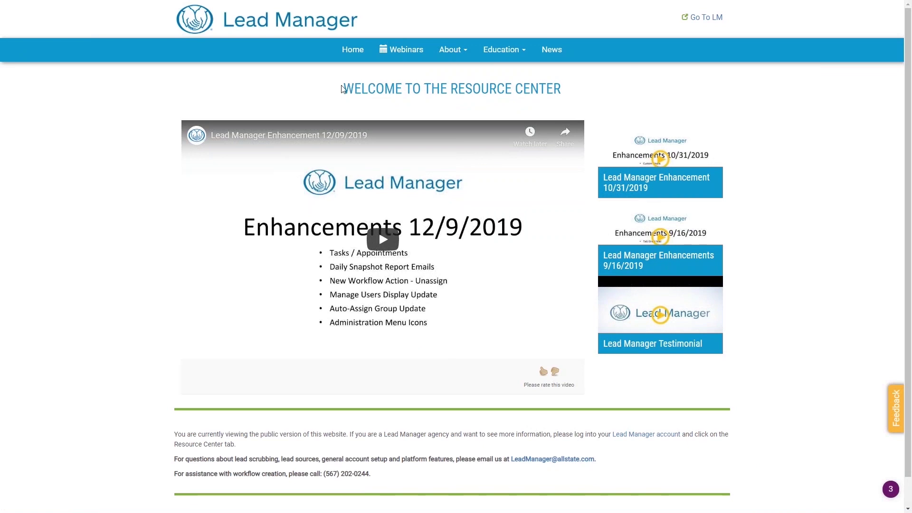
{"action": "left_click", "coordinate": [506, 52]}
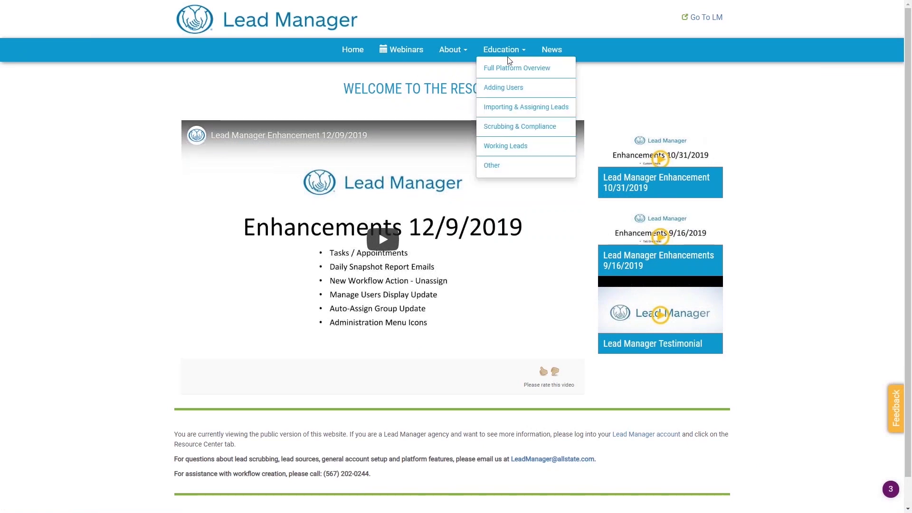